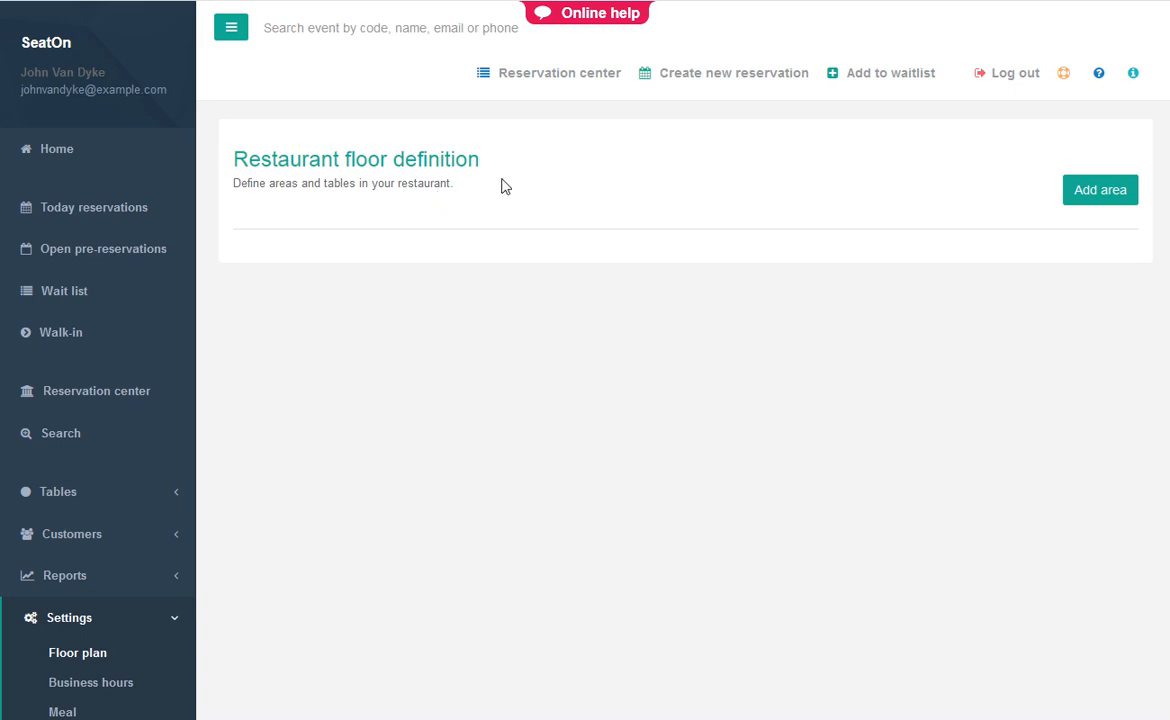
Start a new restaurant area named Main Area with the area sign A.
{"action": "left_click", "coordinate": [1104, 196]}
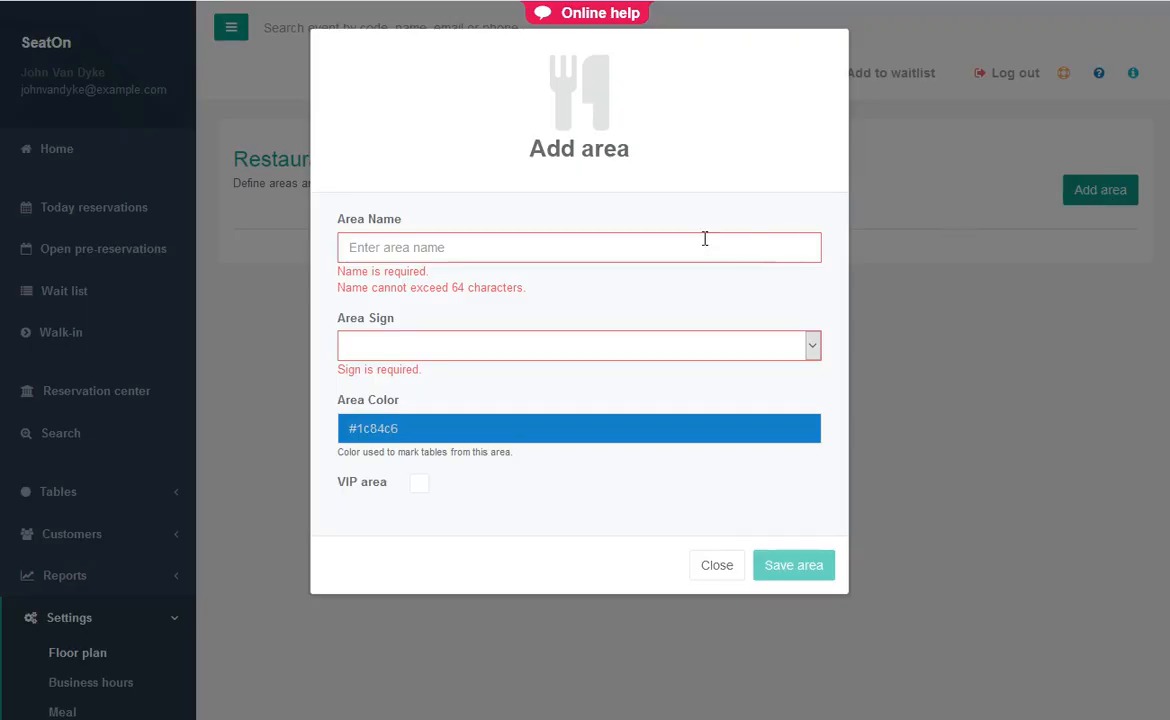
{"action": "type", "text": "Main At"}
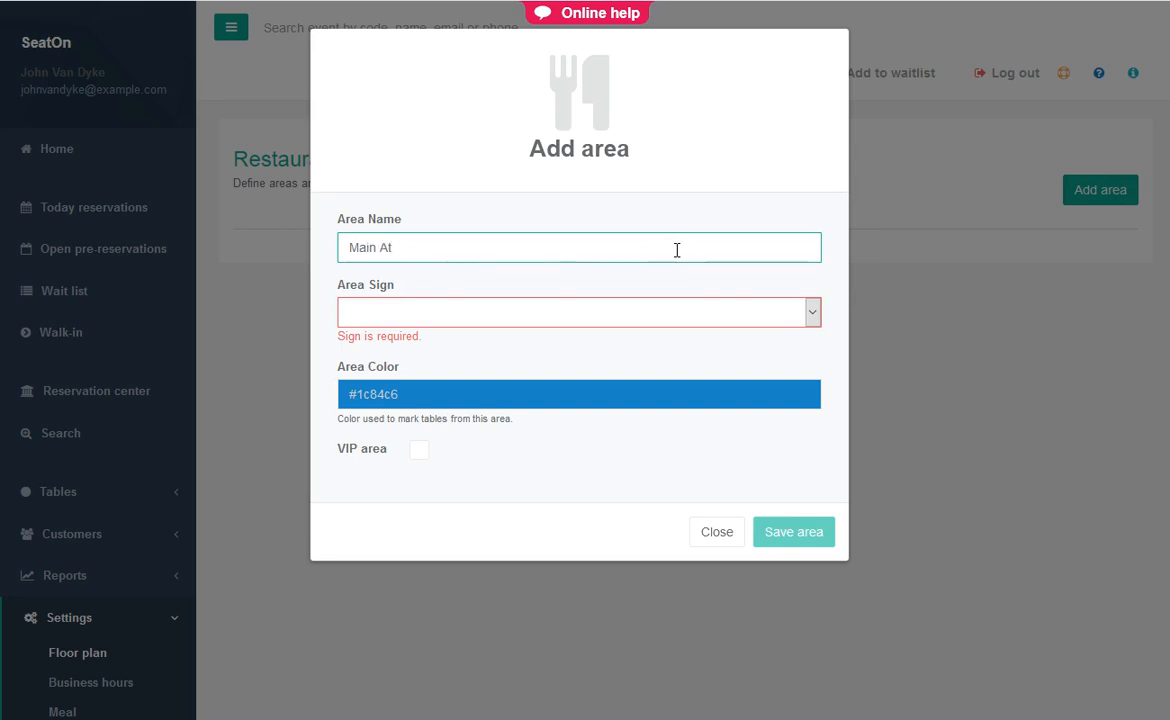
{"action": "key", "text": "BackSpace"}
{"action": "type", "text": "rea"}
{"action": "left_click", "coordinate": [543, 320]}
{"action": "left_click", "coordinate": [480, 360]}
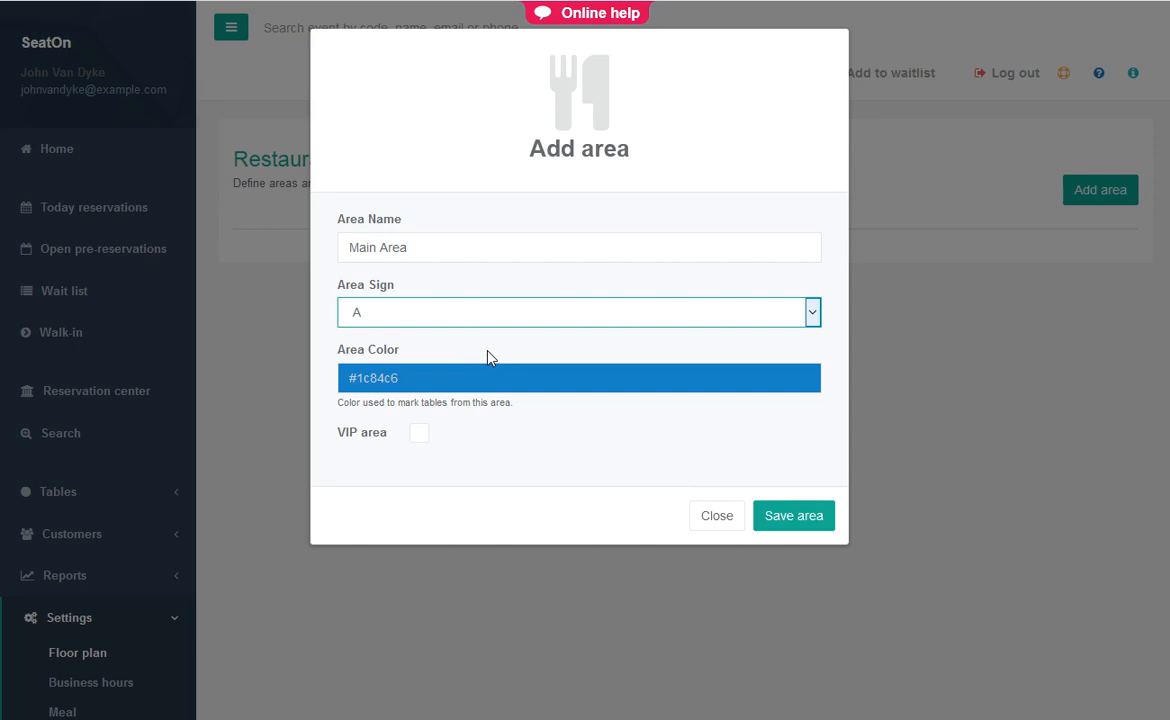
Set the new area's color to #9d1cc6, mark it as a VIP area and save it.
{"action": "left_click", "coordinate": [765, 388]}
{"action": "left_click", "coordinate": [1003, 500]}
{"action": "left_click", "coordinate": [673, 427]}
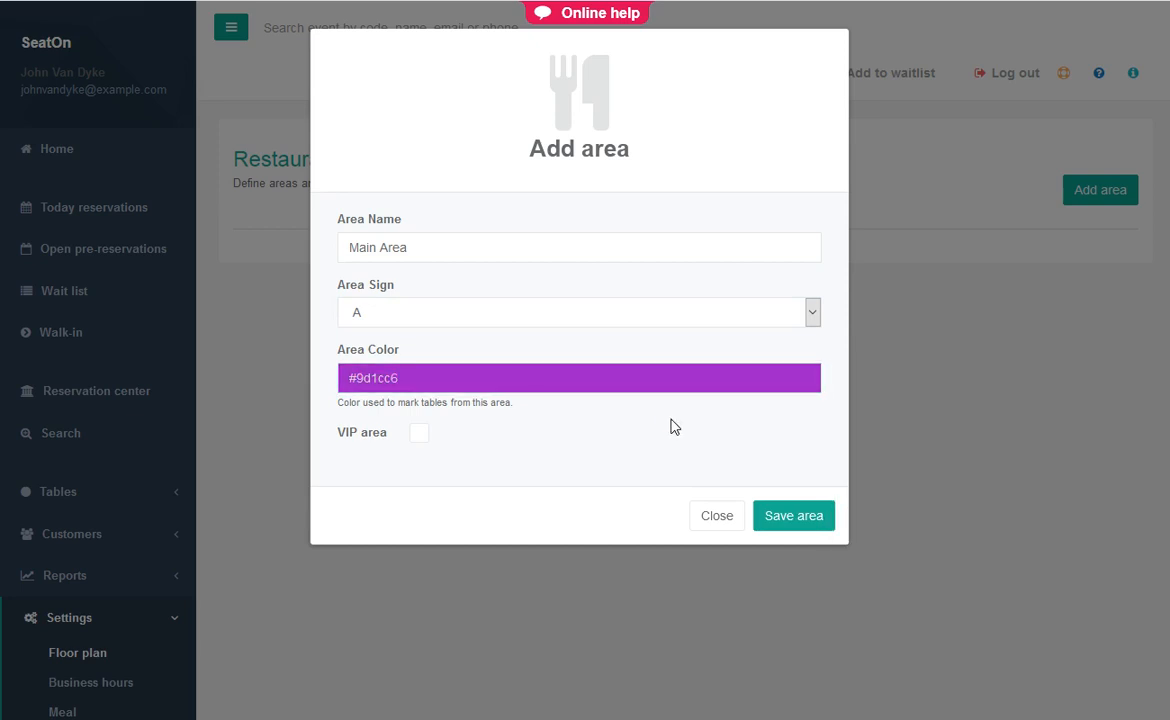
{"action": "left_click", "coordinate": [422, 438]}
{"action": "left_click", "coordinate": [786, 524]}
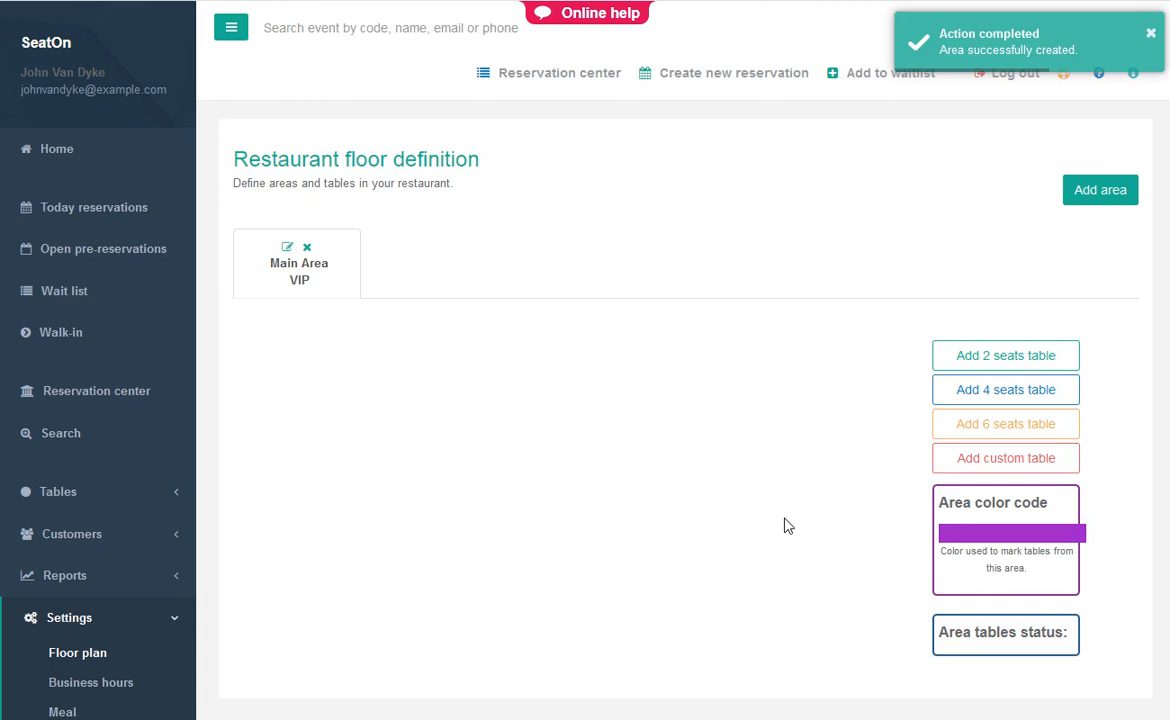
Add a second area named Bar with the area sign B and save it.
{"action": "left_click", "coordinate": [1104, 192]}
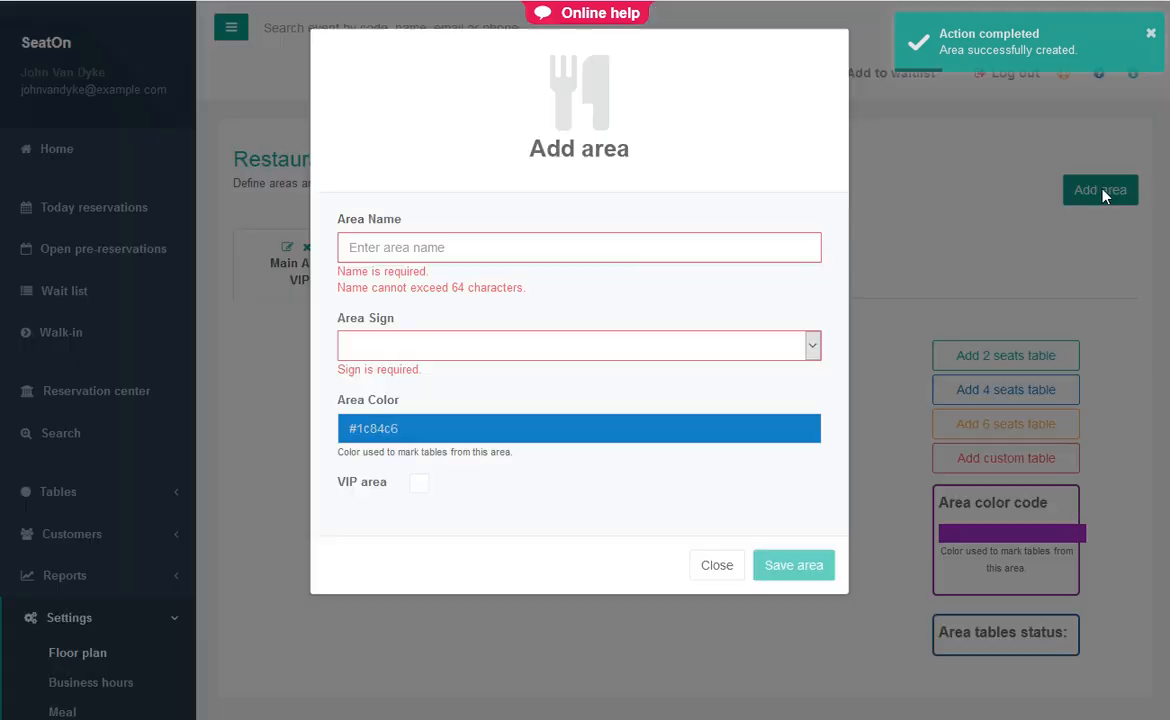
{"action": "left_click", "coordinate": [637, 250]}
{"action": "type", "text": "Bar"}
{"action": "left_click", "coordinate": [540, 312]}
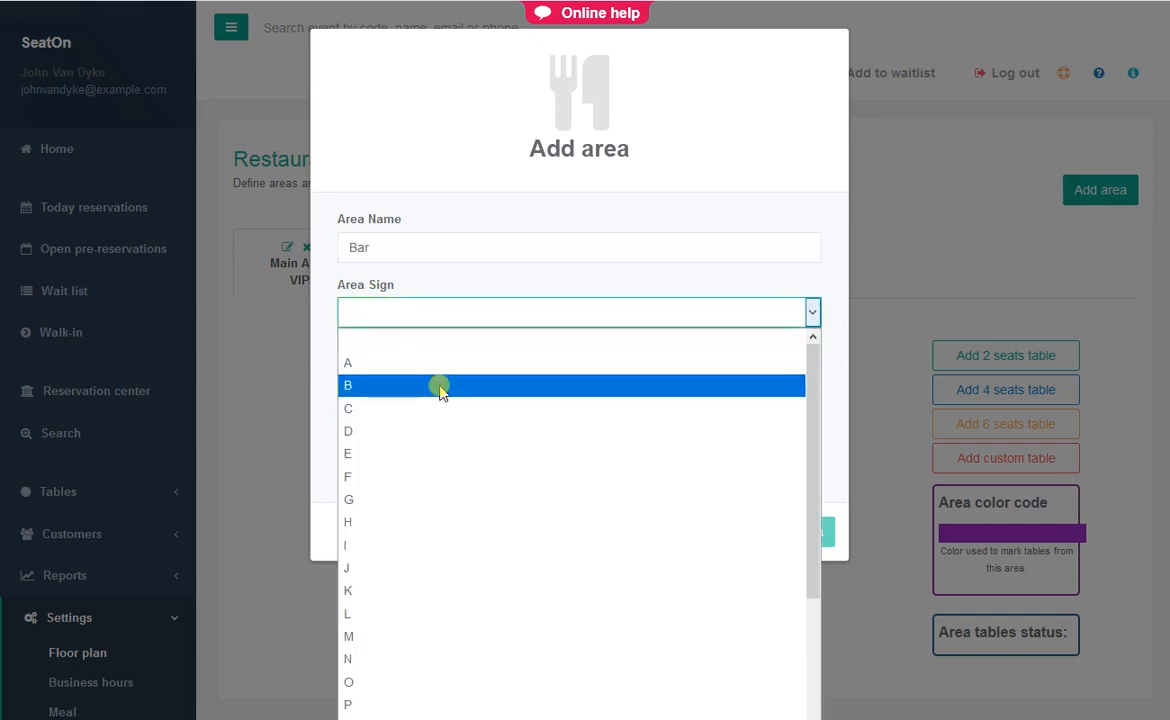
{"action": "left_click", "coordinate": [440, 386]}
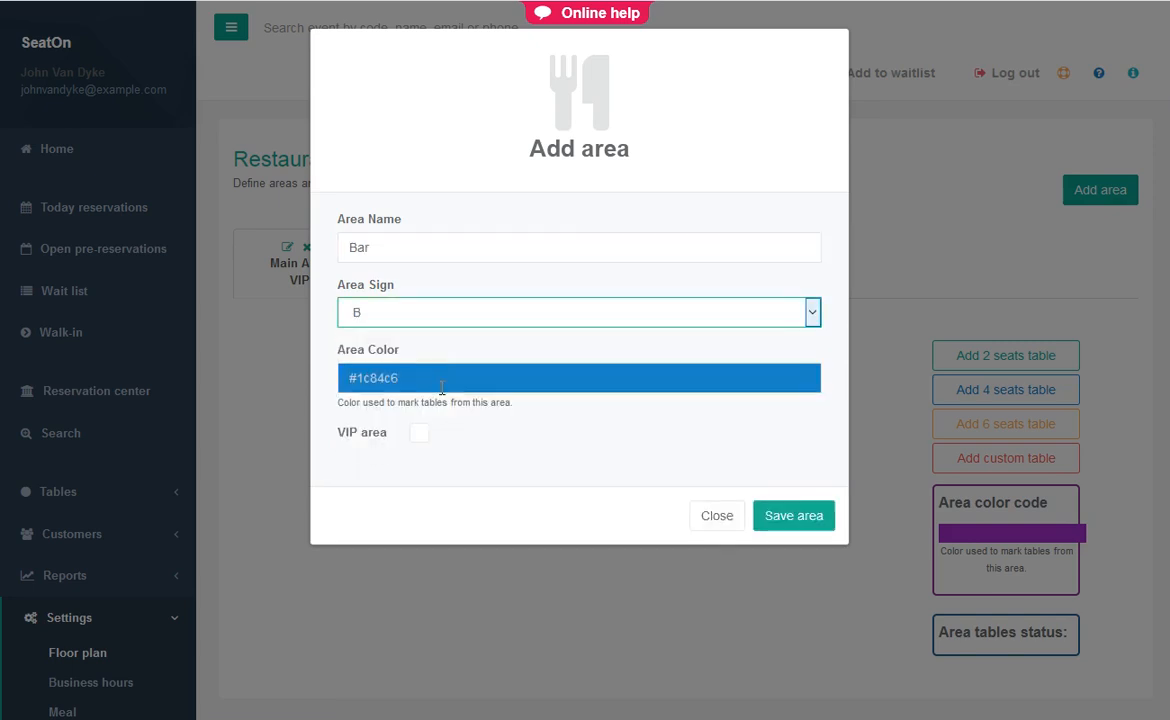
{"action": "left_click", "coordinate": [791, 517]}
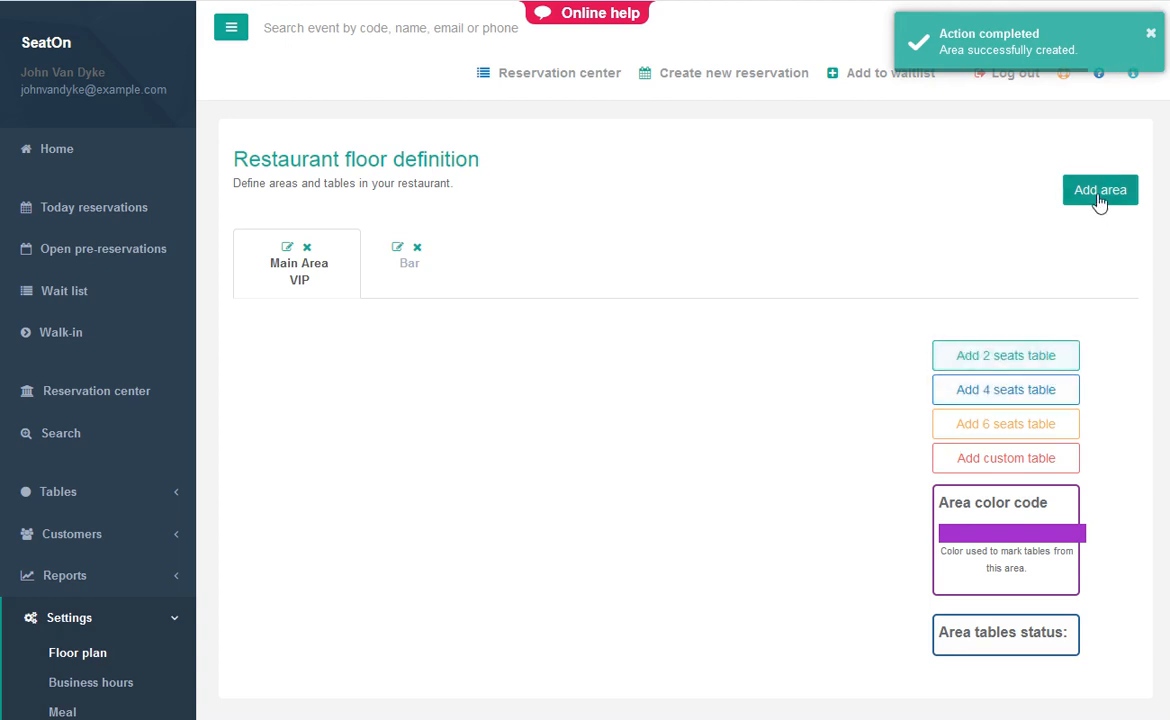
Add a third area named Terrace with the area sign C and save it.
{"action": "left_click", "coordinate": [1098, 195]}
{"action": "left_click", "coordinate": [567, 240]}
{"action": "type", "text": "Terrace"}
{"action": "left_click", "coordinate": [540, 312]}
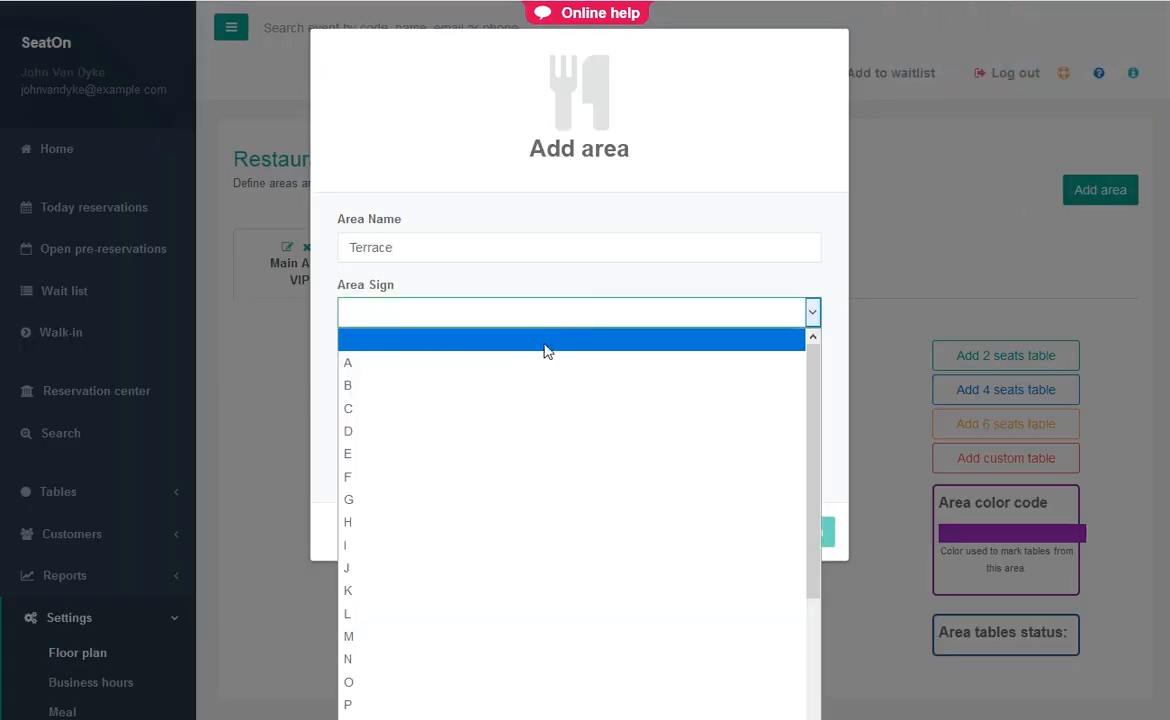
{"action": "left_click", "coordinate": [465, 408]}
{"action": "left_click", "coordinate": [470, 380]}
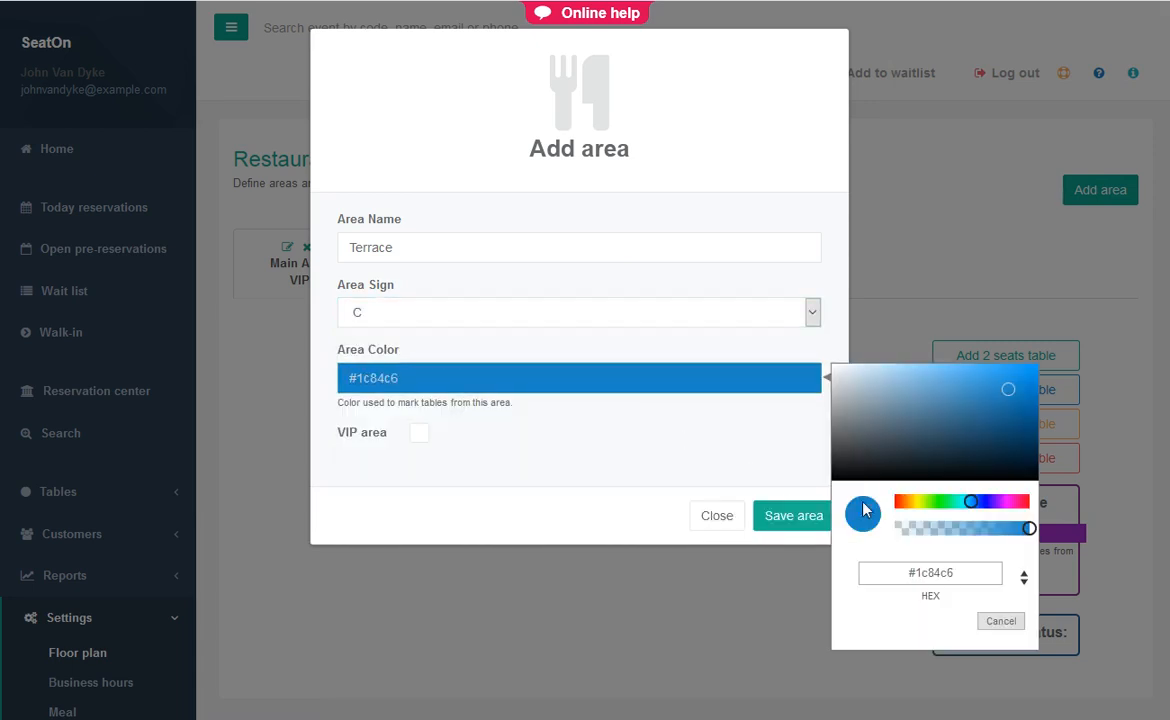
{"action": "left_click", "coordinate": [798, 516]}
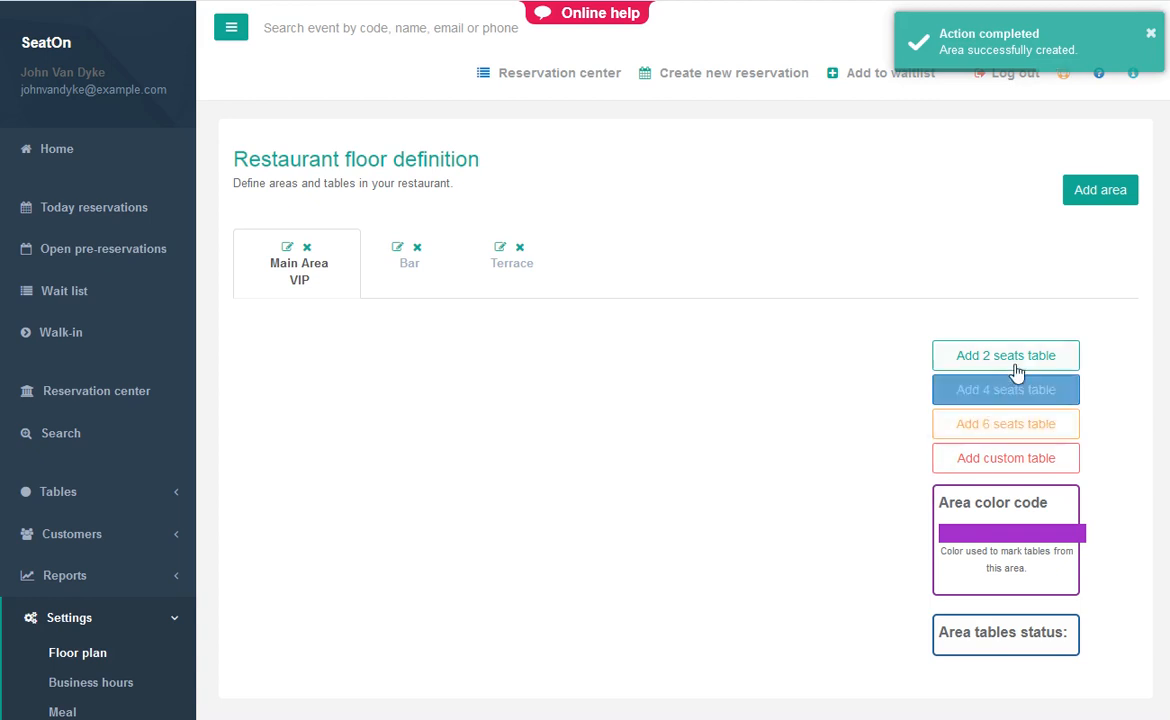
Add three 2-seat tables and one 4-seat table to Main Area.
{"action": "left_click", "coordinate": [430, 285]}
{"action": "left_click", "coordinate": [480, 275]}
{"action": "left_click", "coordinate": [313, 280]}
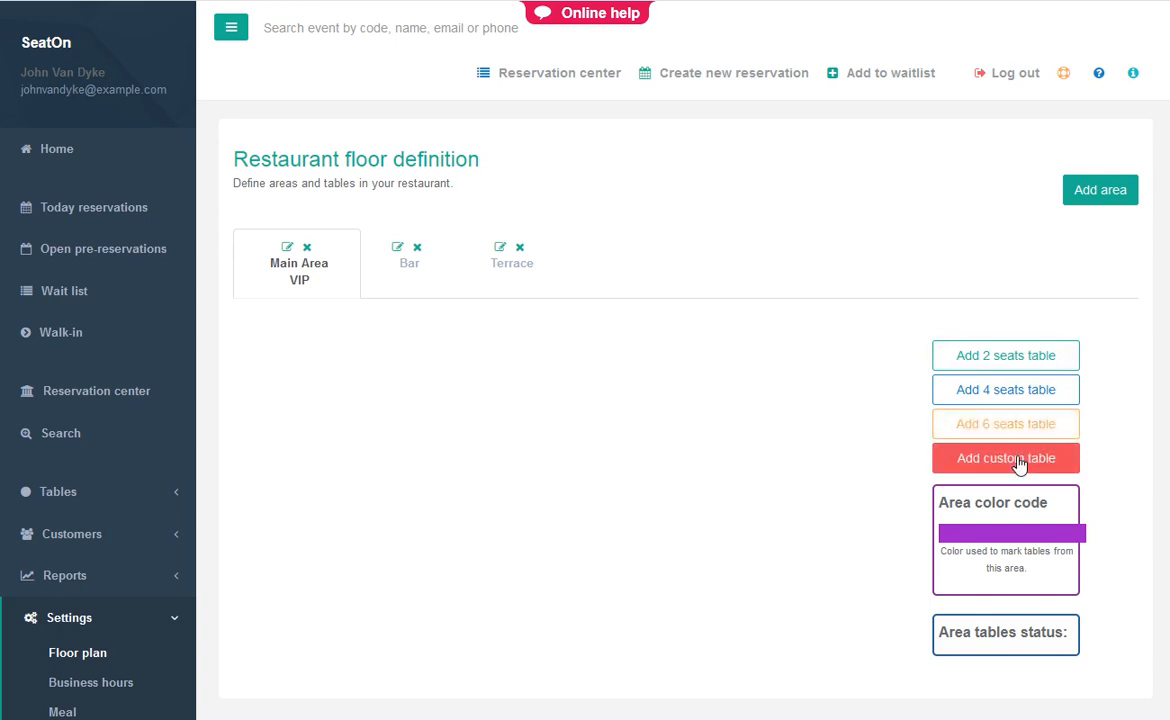
{"action": "left_click", "coordinate": [1016, 362]}
{"action": "left_click", "coordinate": [1016, 362]}
{"action": "left_click", "coordinate": [1017, 362]}
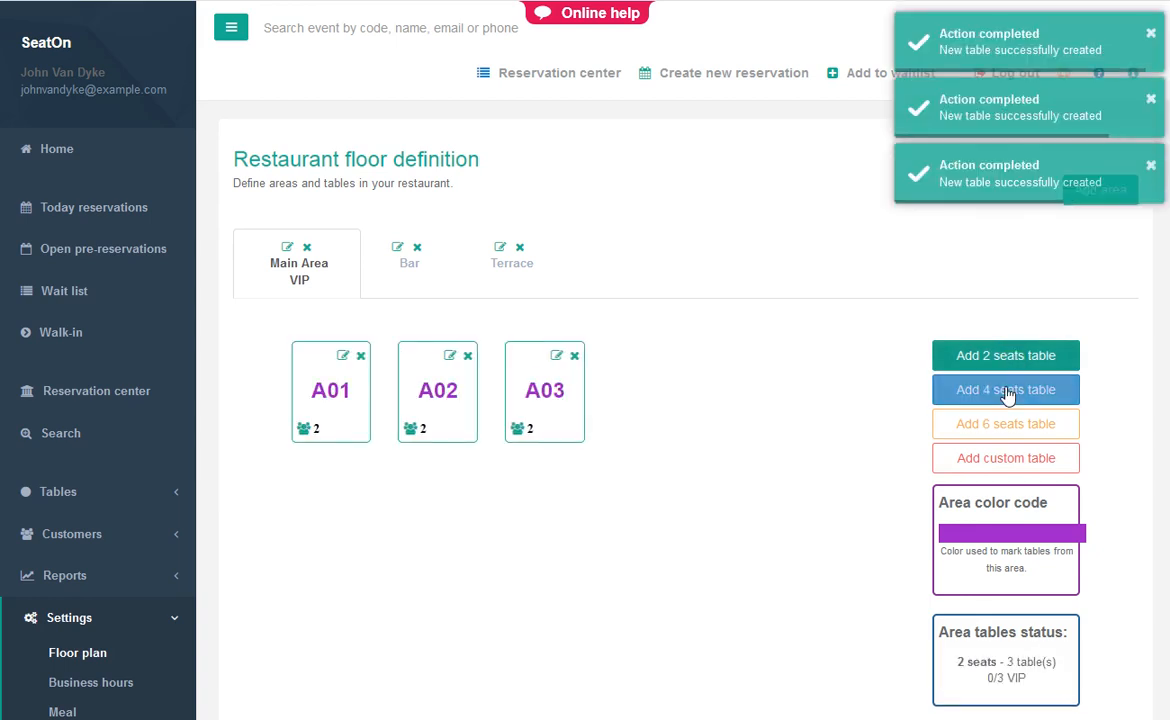
{"action": "left_click", "coordinate": [1006, 391]}
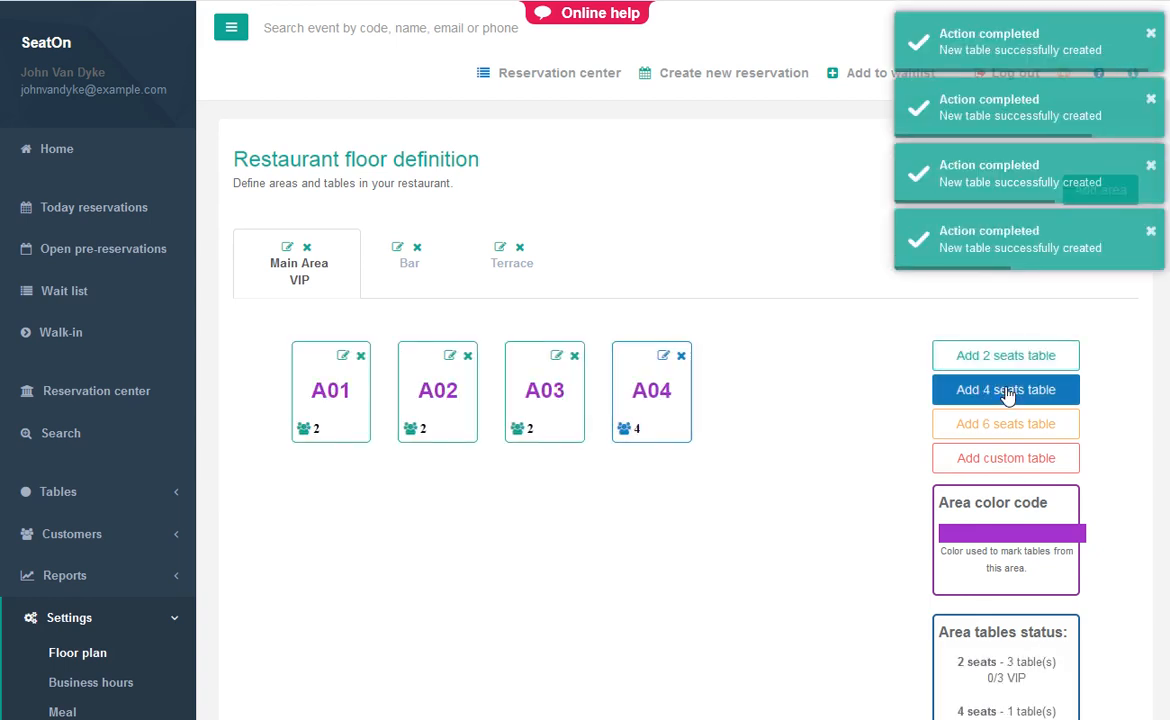
Add a custom table with a capacity of 12 to Main Area.
{"action": "left_click", "coordinate": [1004, 458]}
{"action": "double_click", "coordinate": [376, 246]}
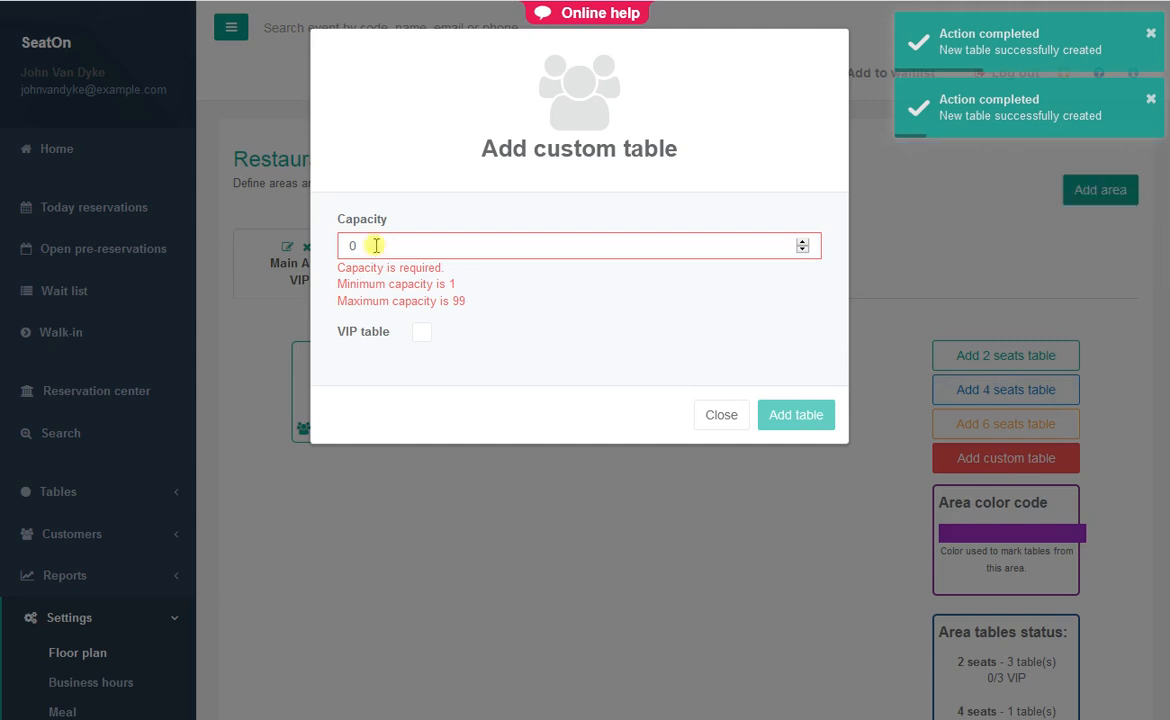
{"action": "type", "text": "12"}
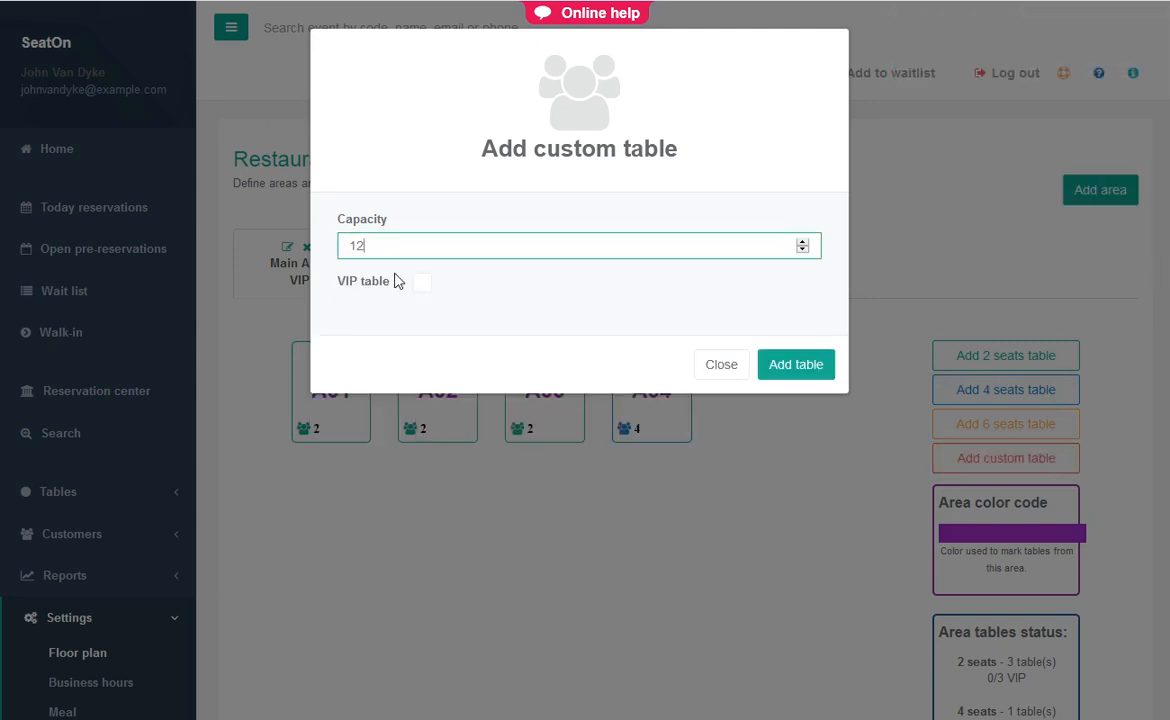
{"action": "left_click", "coordinate": [790, 370]}
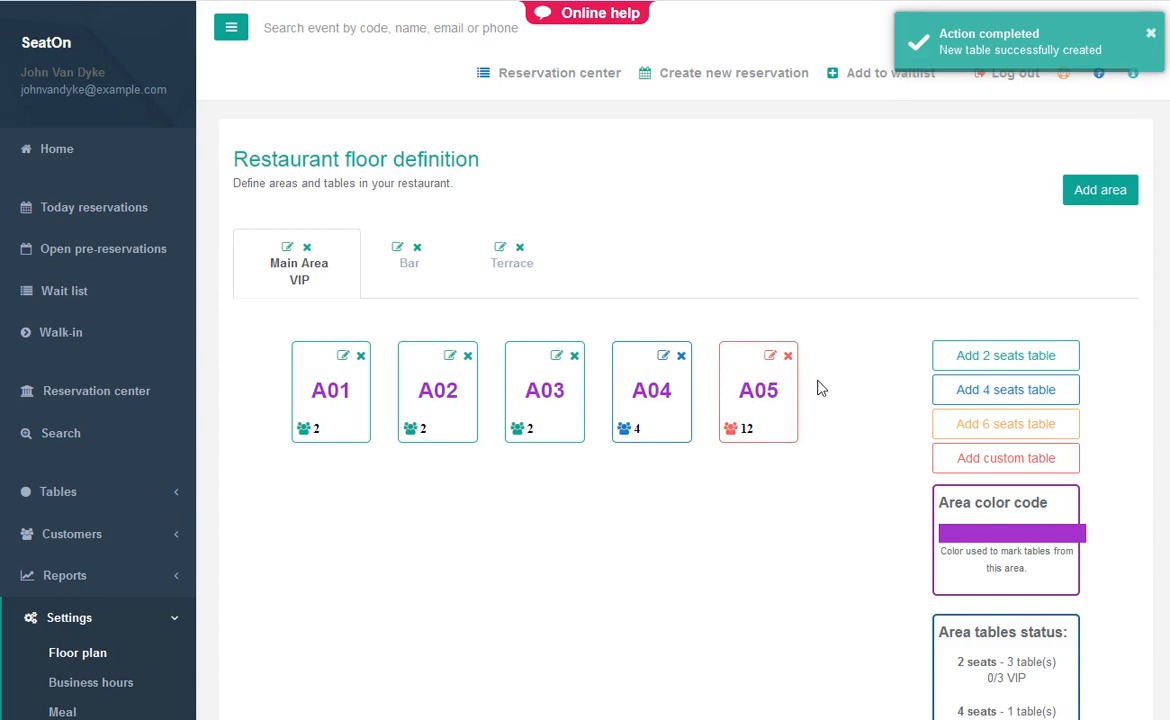
Add a custom VIP table with a capacity of 7 to Main Area.
{"action": "left_click", "coordinate": [998, 460]}
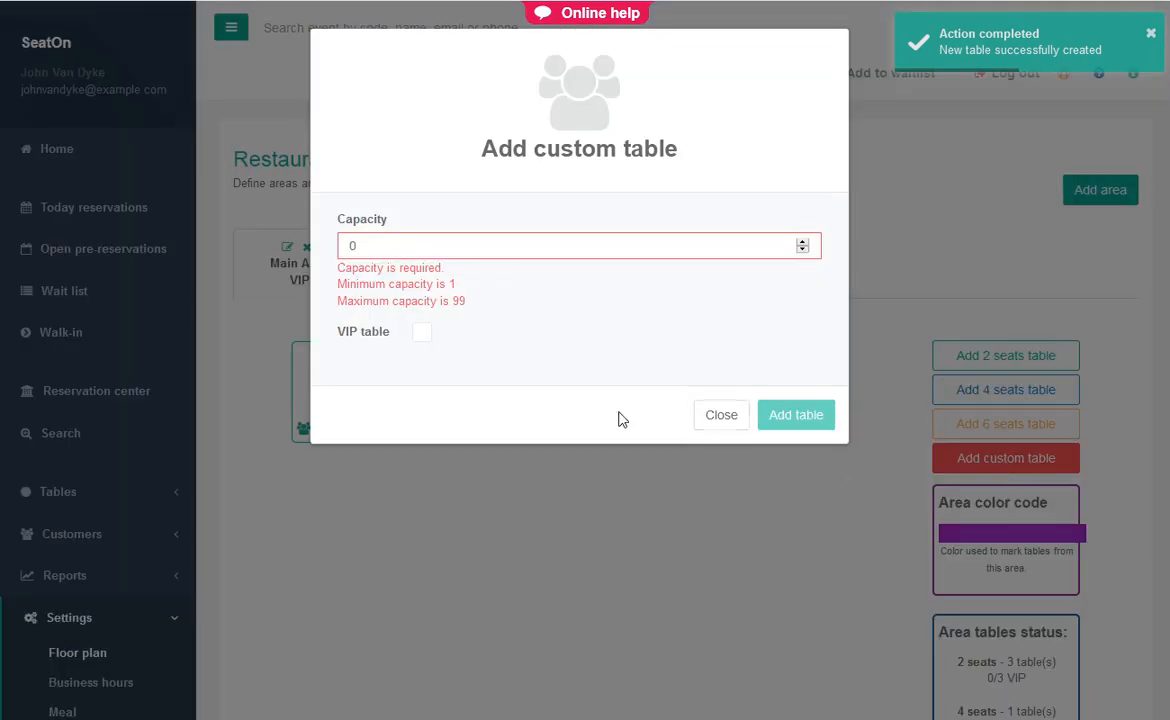
{"action": "left_click", "coordinate": [422, 332]}
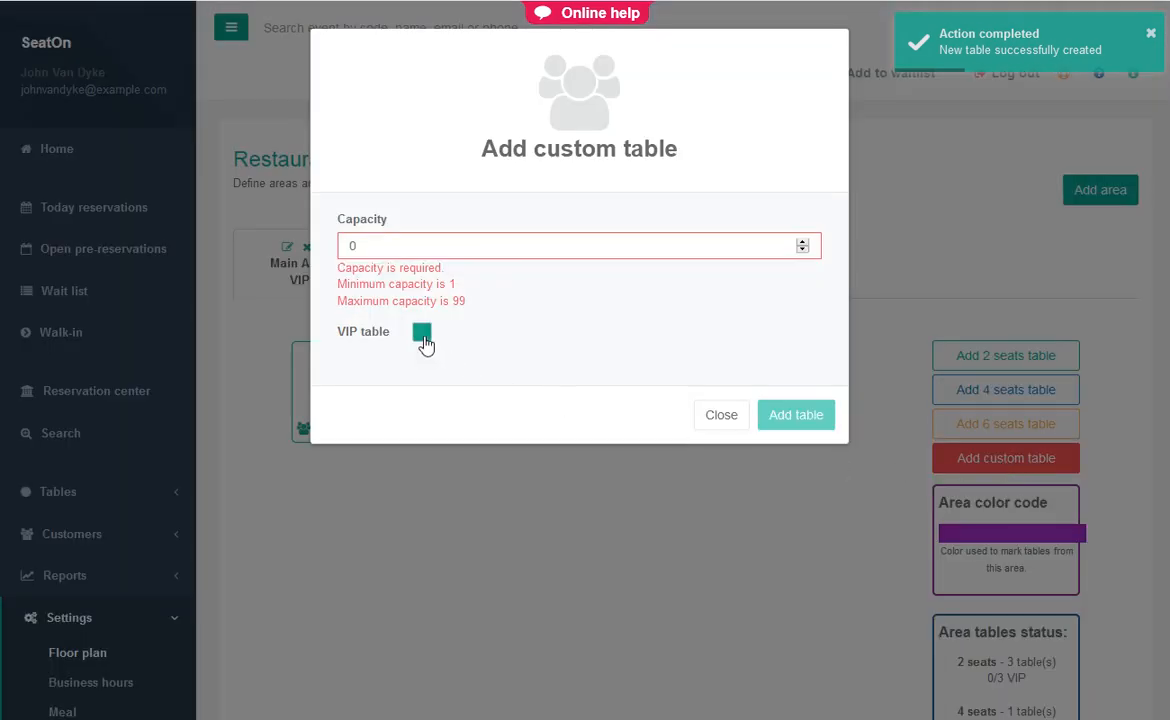
{"action": "left_click", "coordinate": [465, 246]}
{"action": "type", "text": "7"}
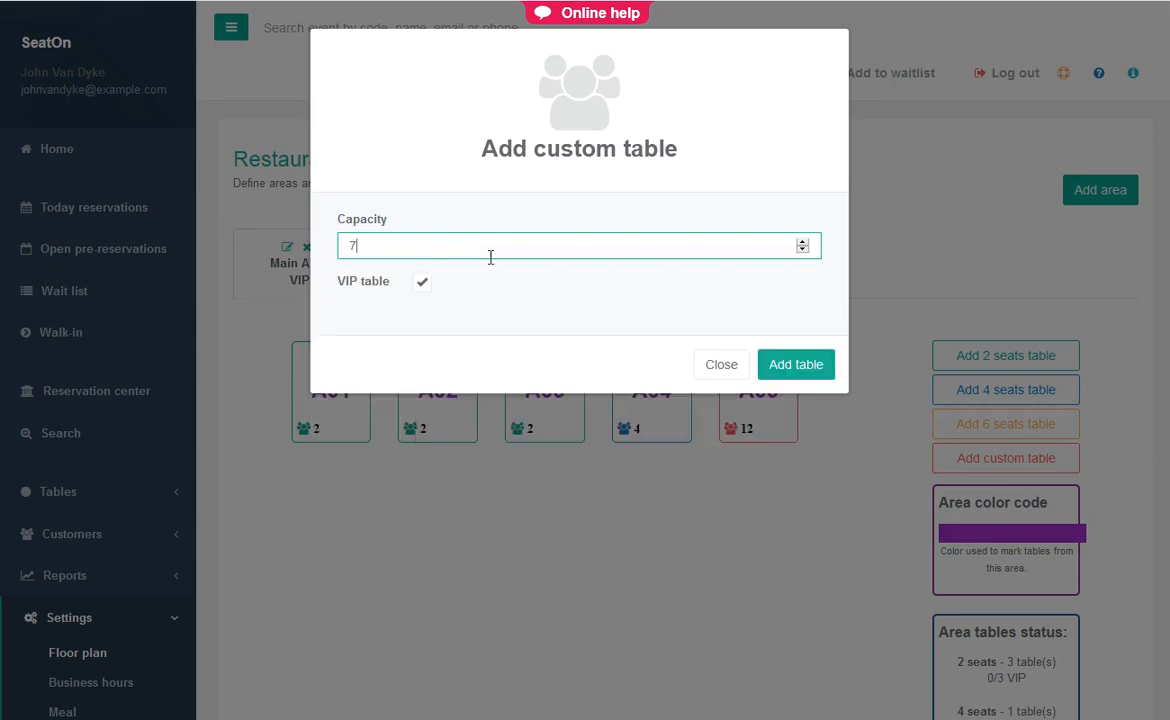
{"action": "left_click", "coordinate": [796, 366]}
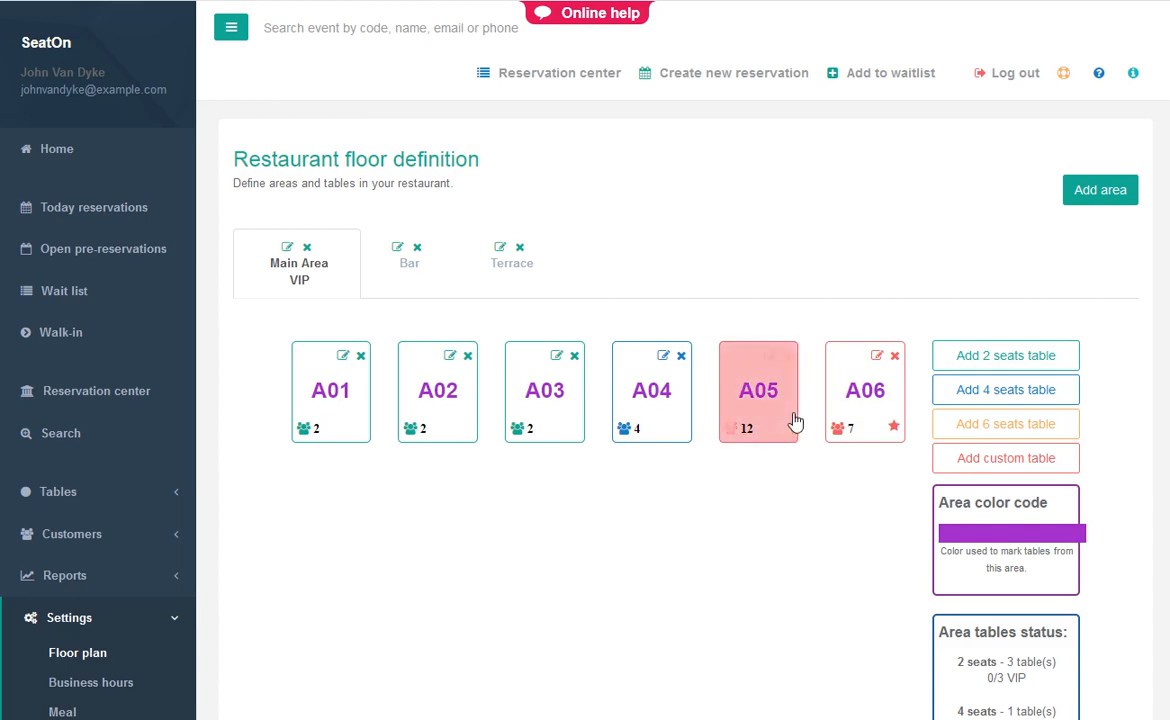
Delete the 12-seat table A05 from Main Area.
{"action": "left_click", "coordinate": [787, 358]}
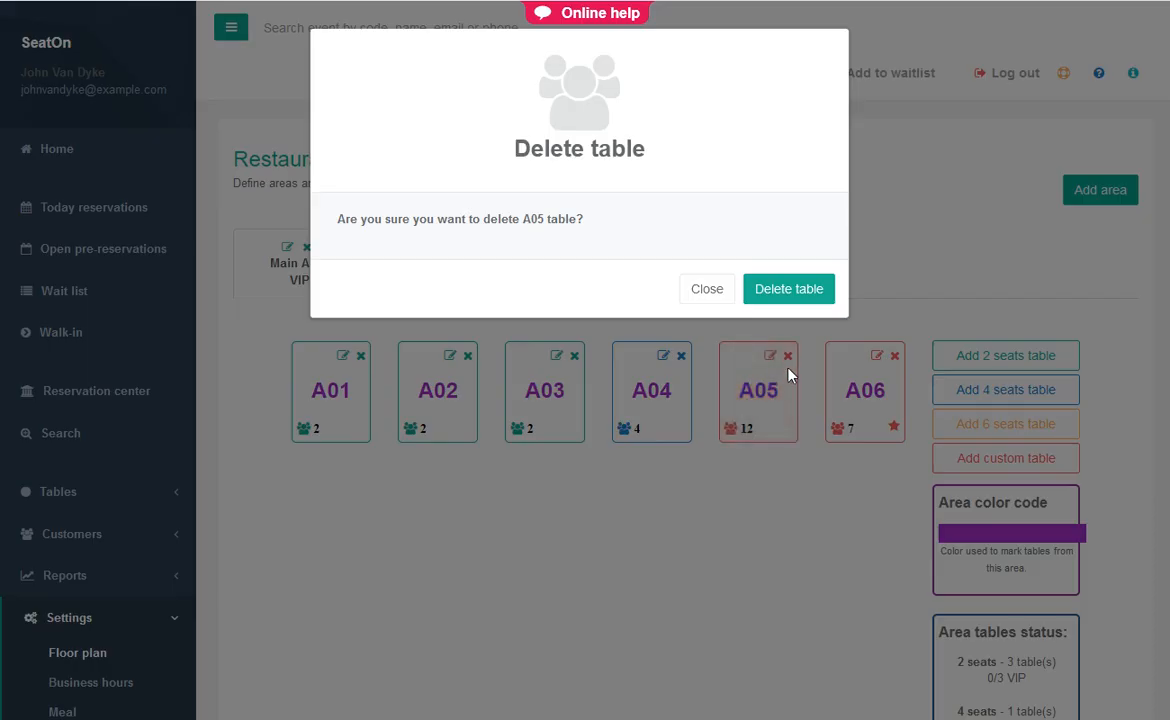
{"action": "left_click", "coordinate": [790, 290]}
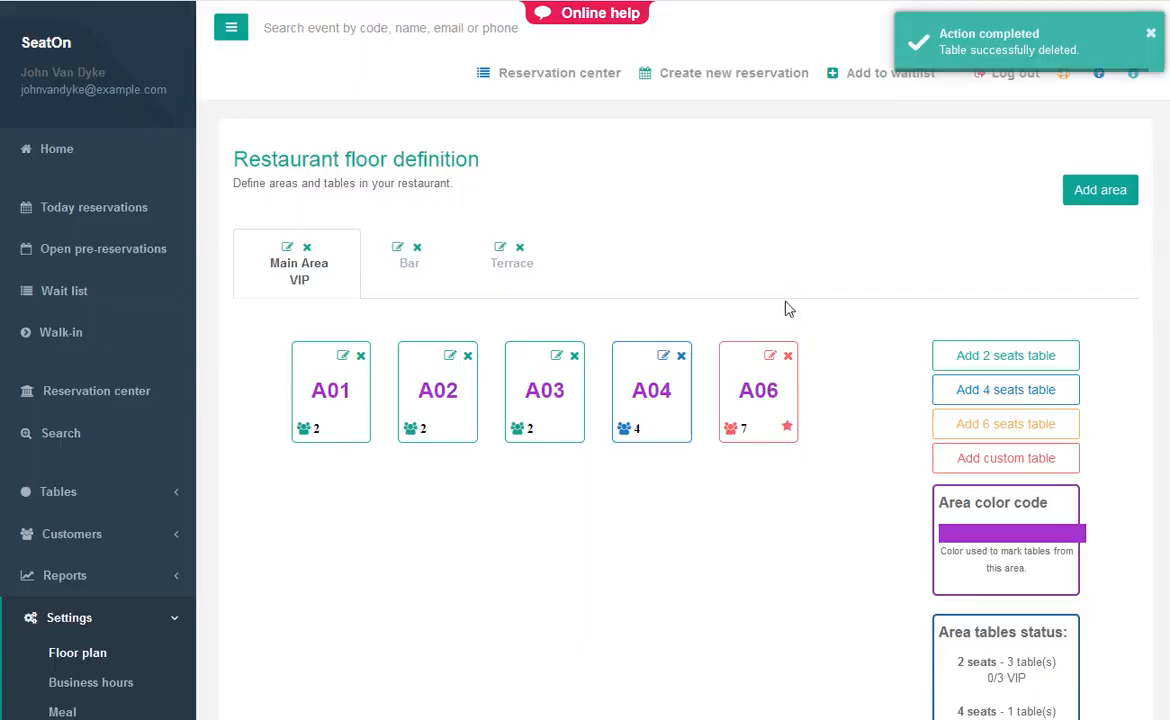
{"action": "left_click", "coordinate": [679, 353]}
{"action": "left_click", "coordinate": [703, 292]}
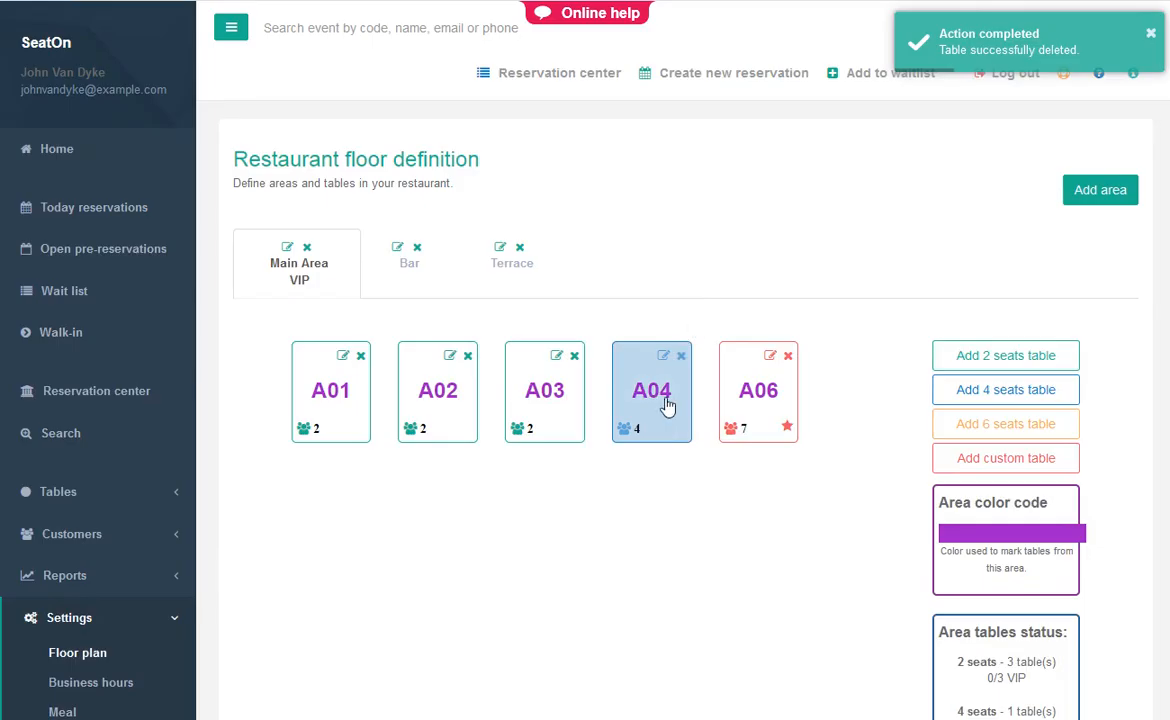
Rename table A06 to A16, remove its VIP status, disable it for all reservations and save it.
{"action": "left_click", "coordinate": [769, 358]}
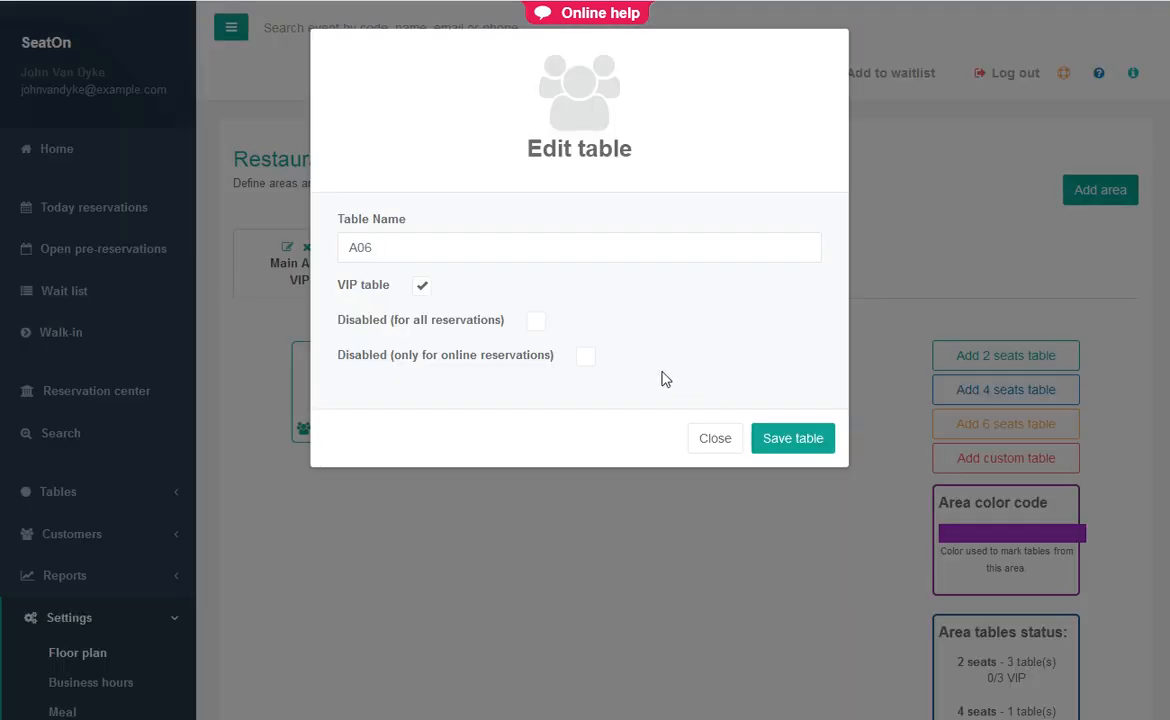
{"action": "left_click", "coordinate": [419, 290]}
{"action": "left_click", "coordinate": [358, 249]}
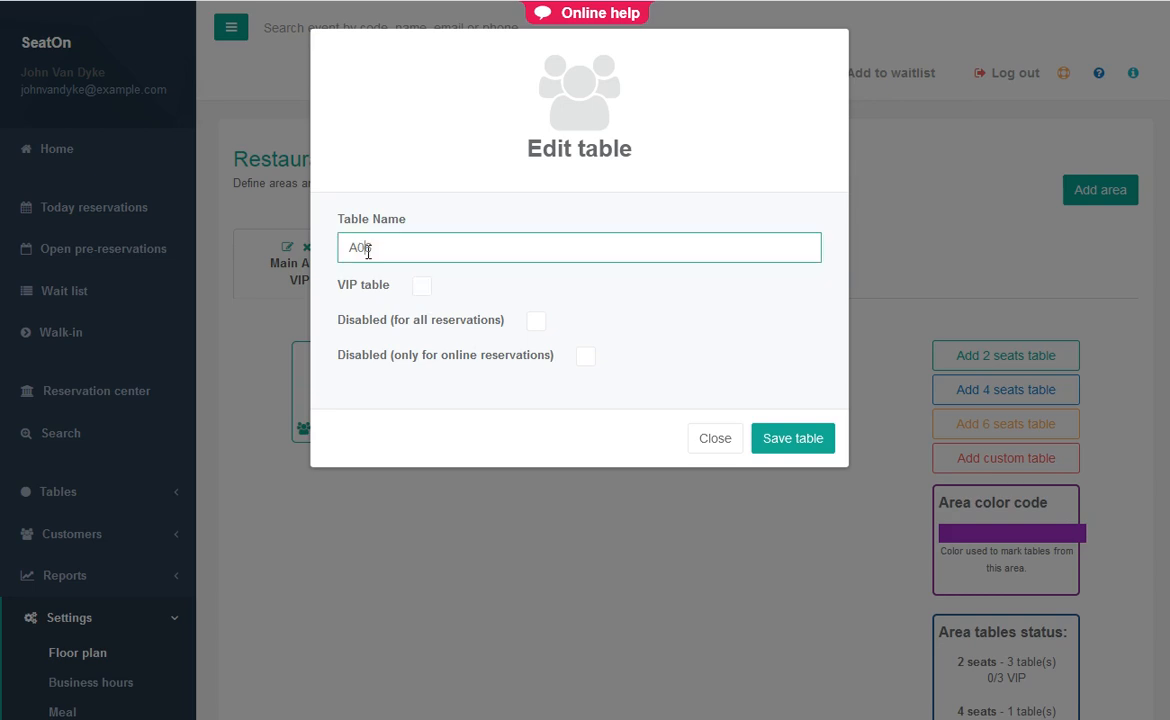
{"action": "key", "text": "BackSpace"}
{"action": "key", "text": "BackSpace"}
{"action": "type", "text": "16"}
{"action": "left_click", "coordinate": [536, 321]}
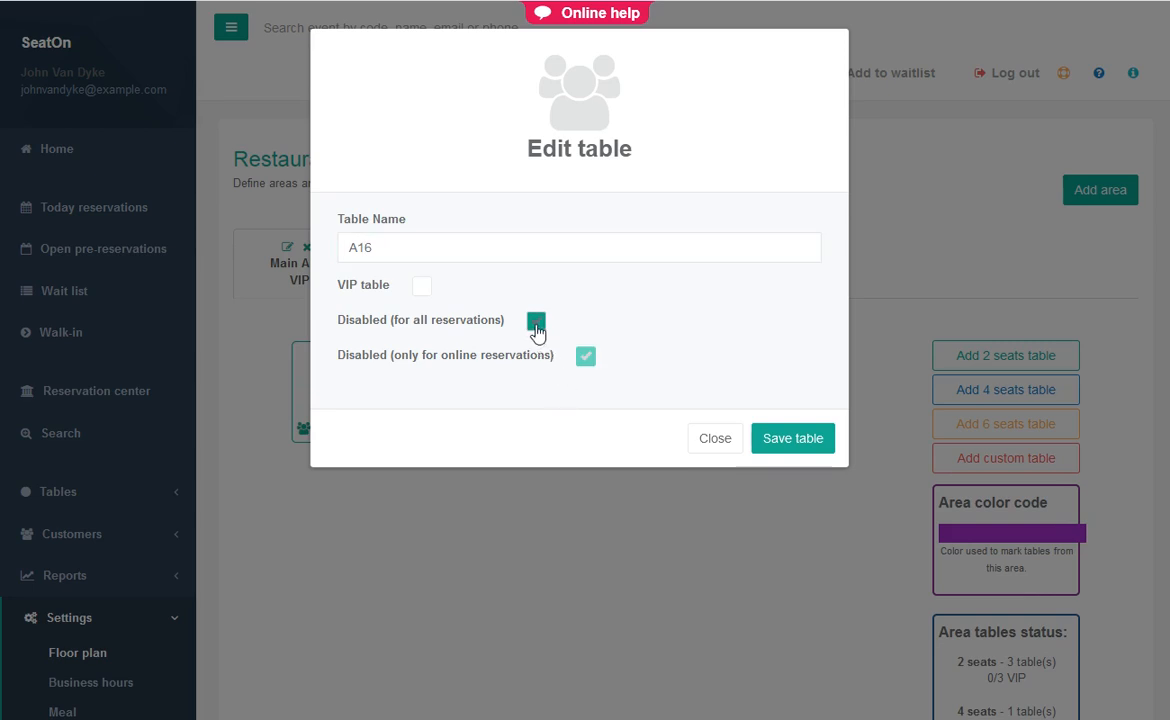
{"action": "left_click", "coordinate": [789, 438]}
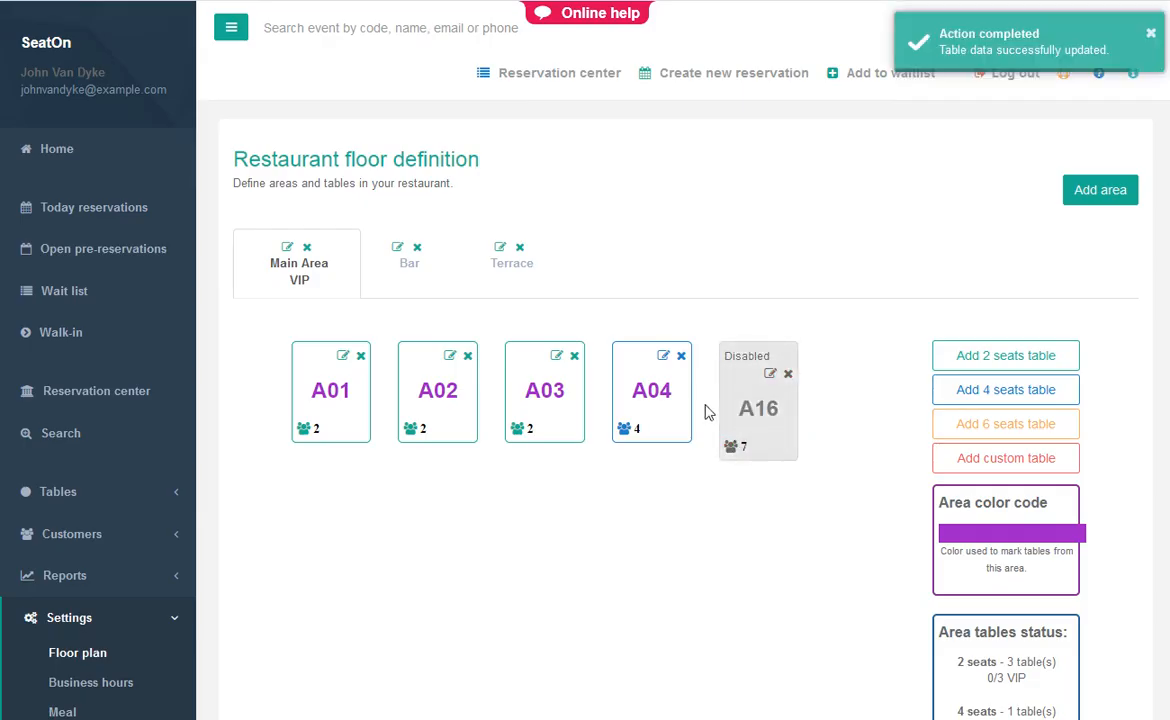
Disable table A04 only for online reservations, save it and review the area's table status summary.
{"action": "left_click", "coordinate": [663, 356]}
{"action": "left_click", "coordinate": [582, 362]}
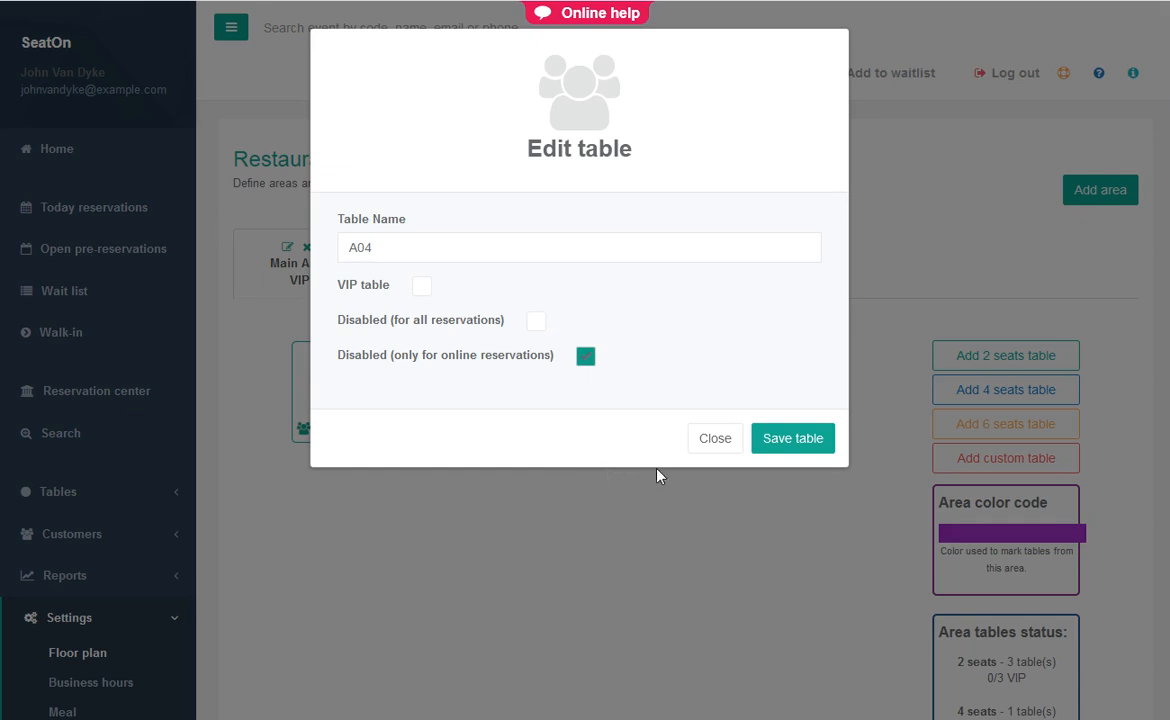
{"action": "left_click", "coordinate": [787, 440]}
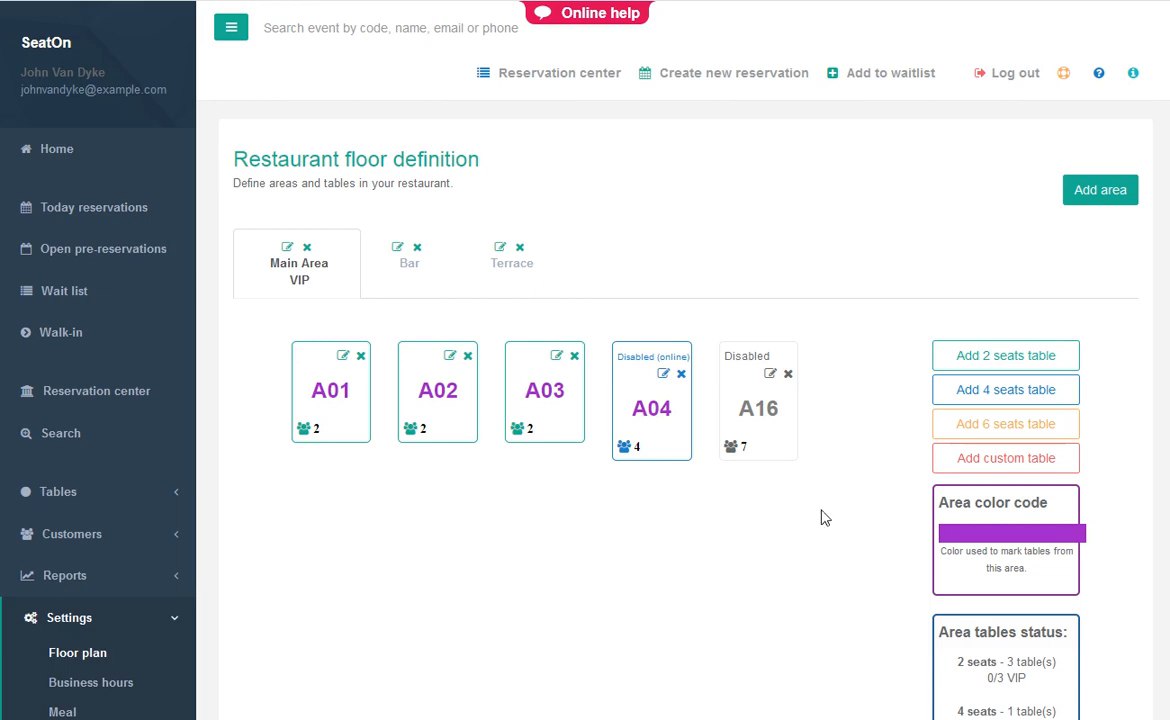
{"action": "scroll", "coordinate": [821, 517], "scroll_direction": "down", "scroll_amount": 2}
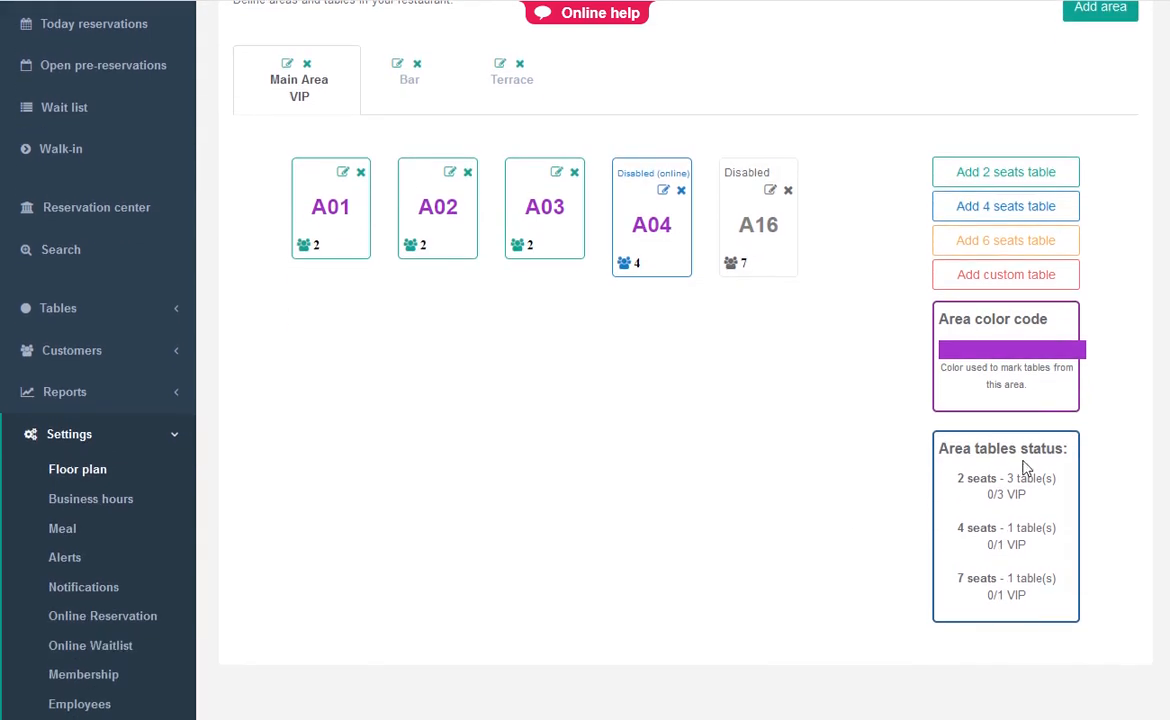